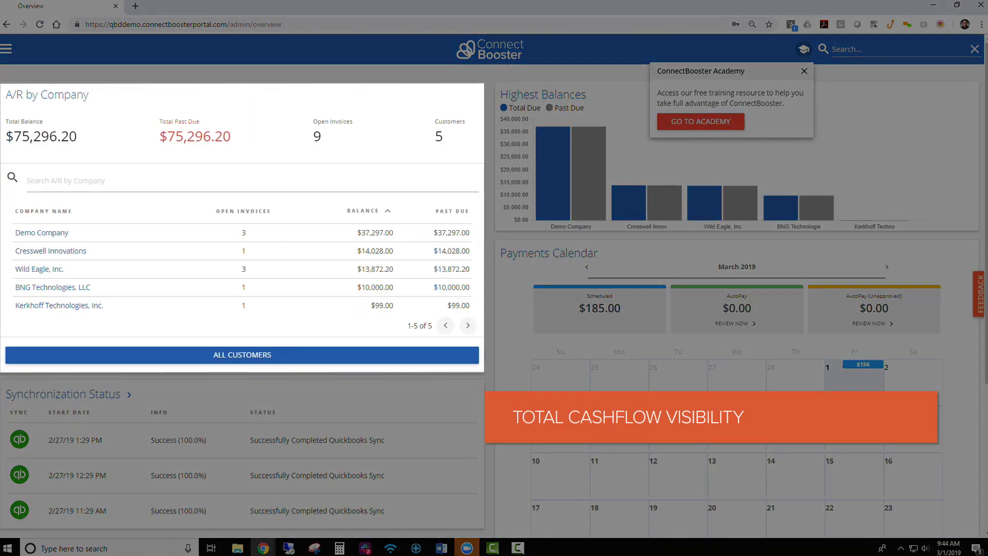
Sort A/R by past due and list March 1's four scheduled payments totaling $156
{"action": "left_click", "coordinate": [423, 207]}
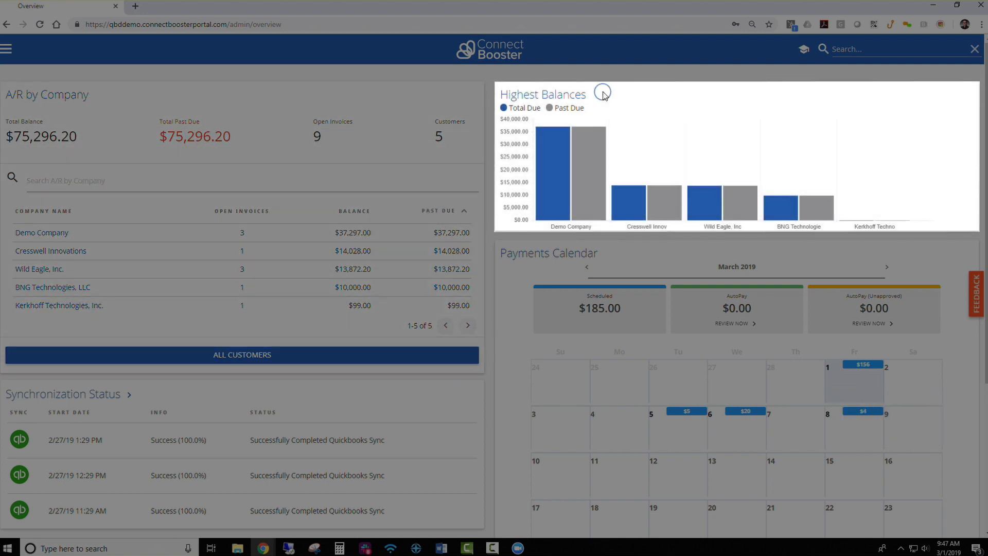
{"action": "mouse_move", "coordinate": [589, 174]}
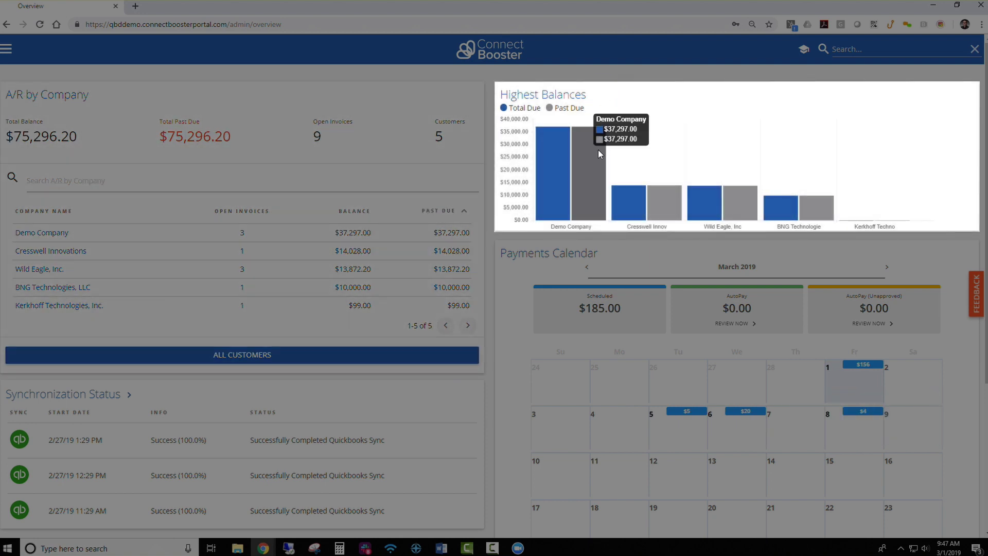
{"action": "scroll", "coordinate": [867, 315], "scroll_direction": "down", "scroll_amount": 1}
{"action": "left_click", "coordinate": [867, 315]}
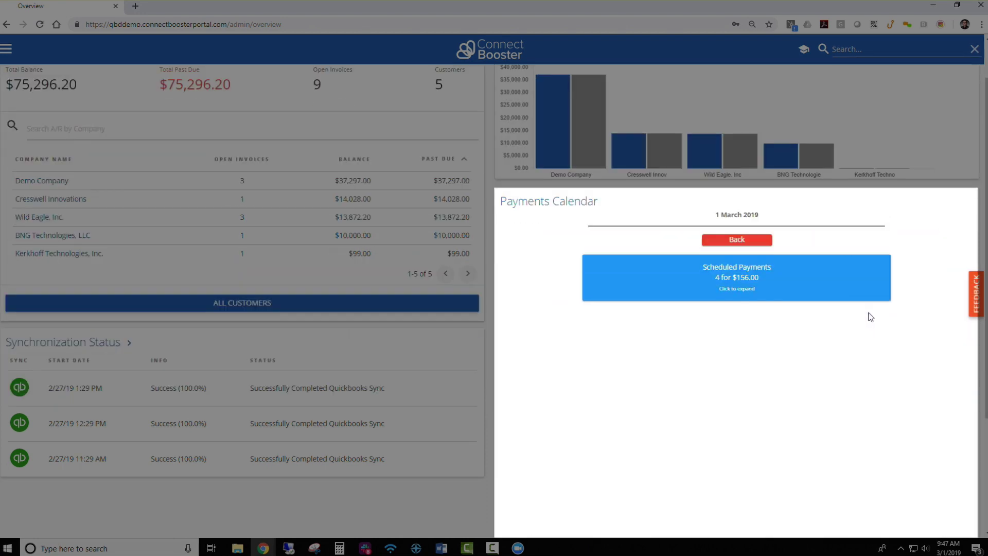
{"action": "left_click", "coordinate": [746, 283]}
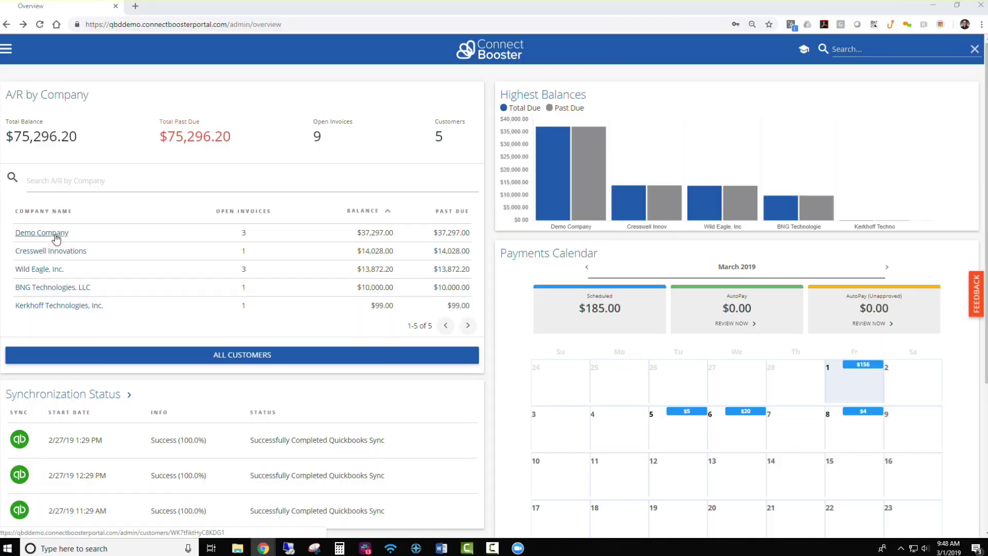
{"action": "left_click", "coordinate": [55, 236]}
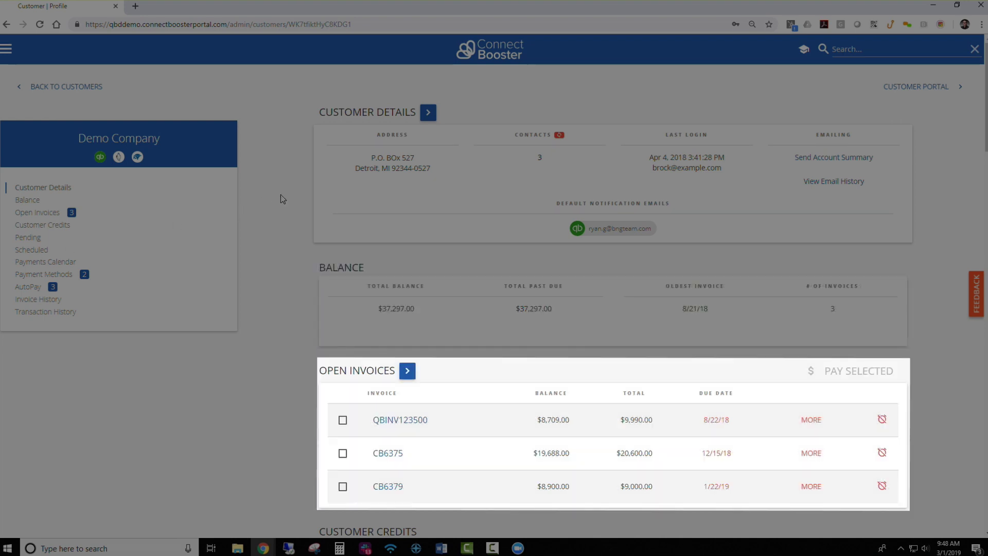
{"action": "left_click", "coordinate": [343, 455]}
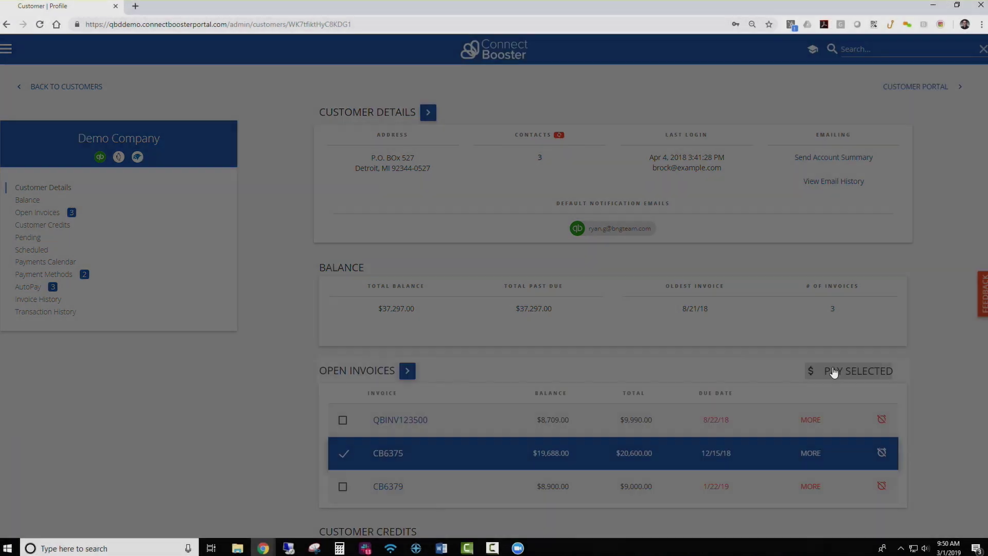
{"action": "left_click", "coordinate": [834, 371]}
Schedule and authorise a $900.00 payment on CB6379 from the ABC Mercantile account
{"action": "left_click", "coordinate": [216, 267]}
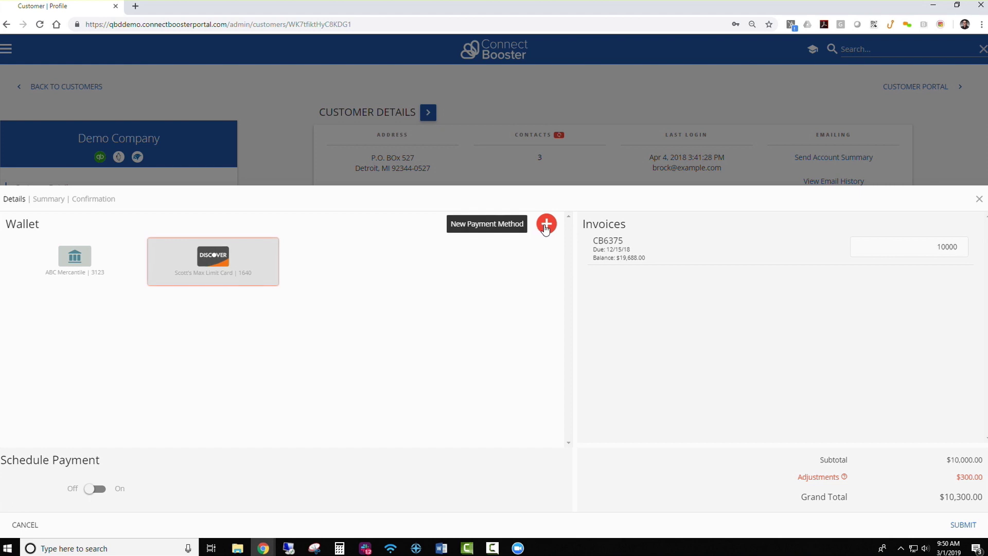
{"action": "left_click", "coordinate": [74, 261]}
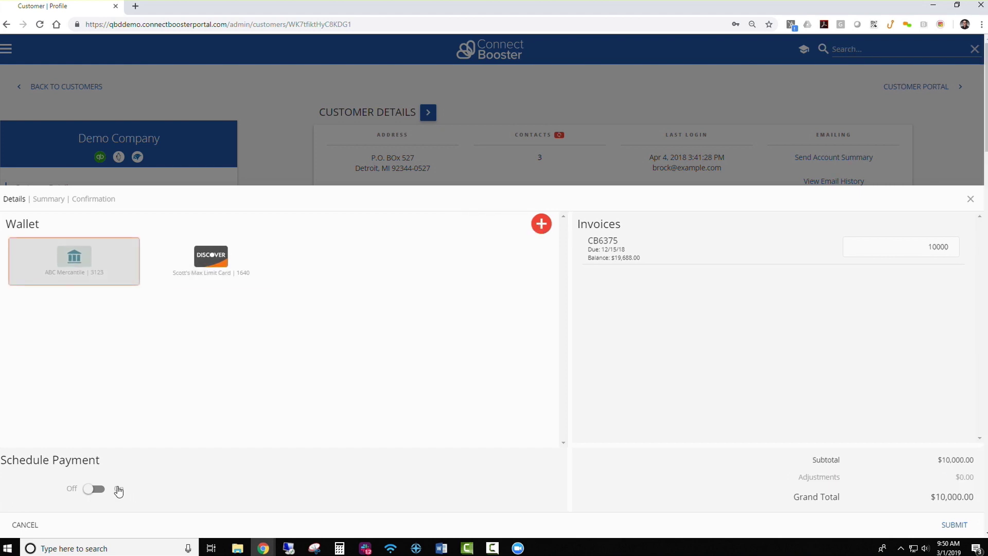
{"action": "left_click", "coordinate": [117, 488]}
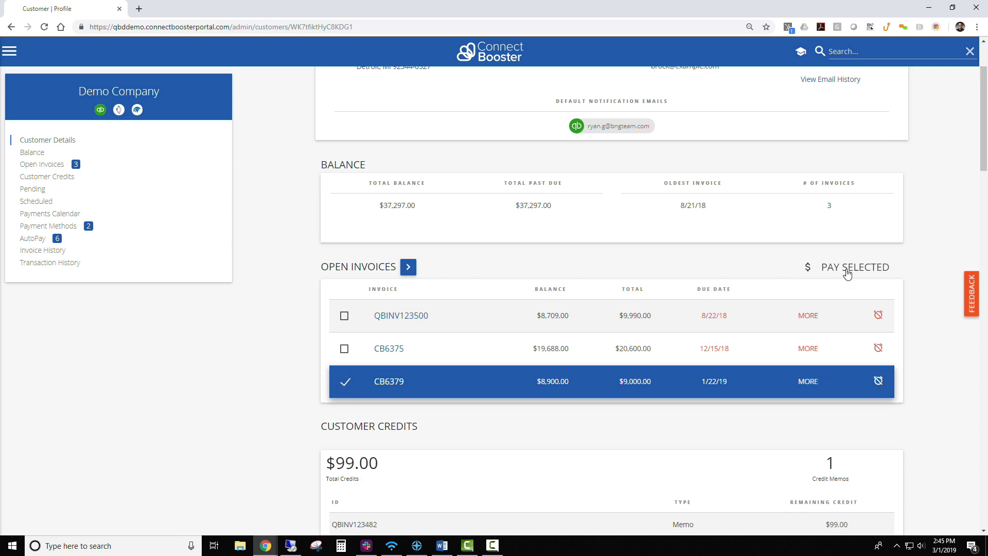
{"action": "left_click", "coordinate": [847, 273]}
{"action": "type", "text": "900"}
{"action": "left_click", "coordinate": [956, 522]}
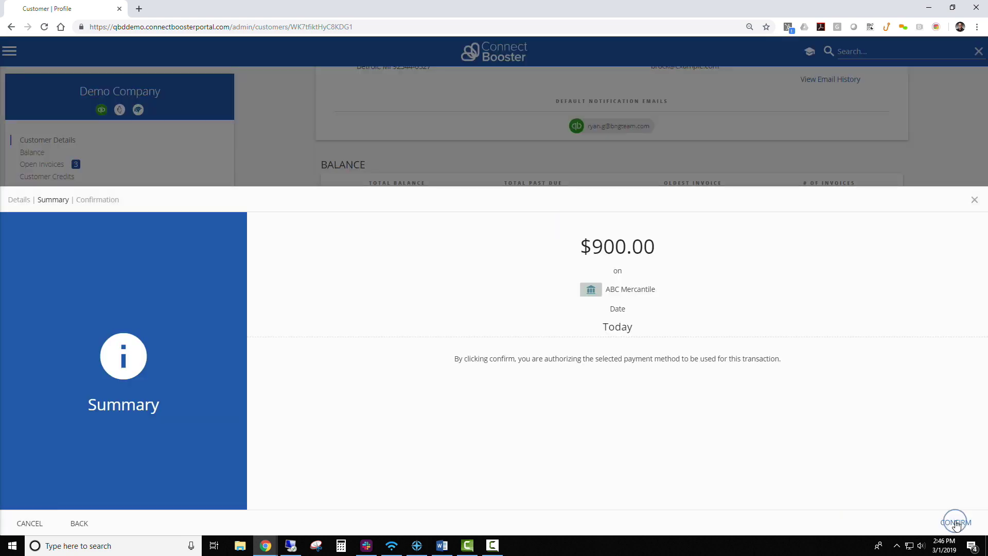
{"action": "left_click", "coordinate": [955, 522]}
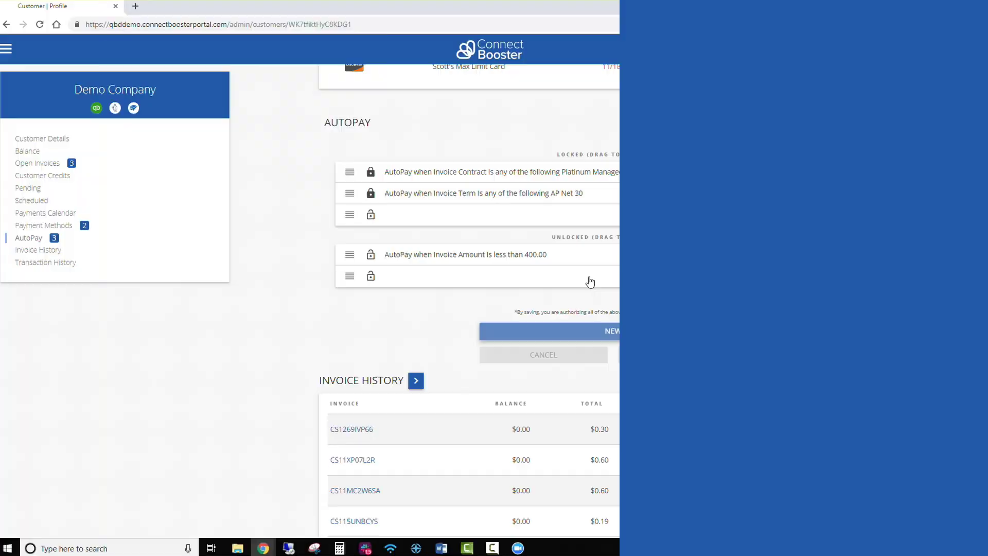
Save the AutoPay rule with ABC Mercantile and contract Platinum Managed Services- LT
{"action": "left_click", "coordinate": [589, 278]}
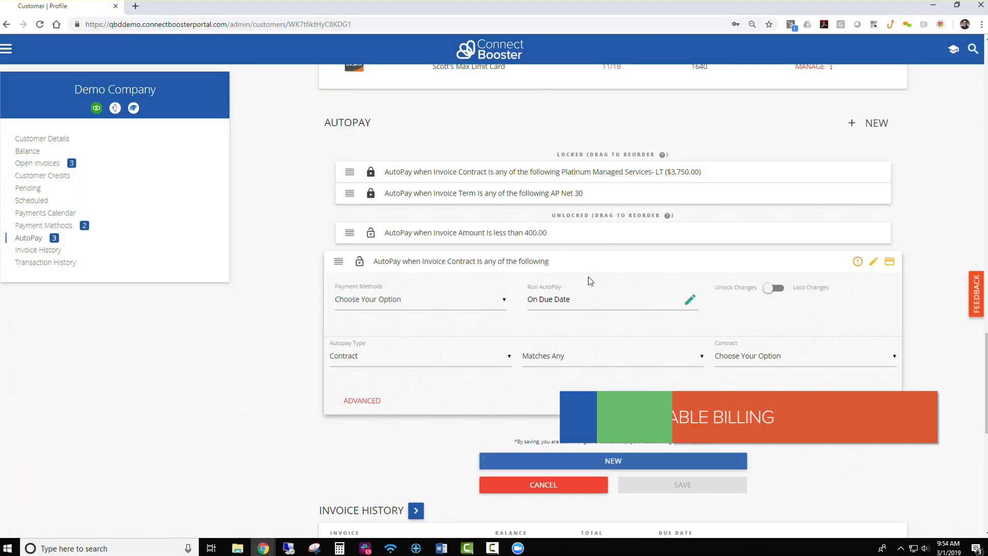
{"action": "left_click", "coordinate": [488, 301]}
{"action": "left_click", "coordinate": [433, 322]}
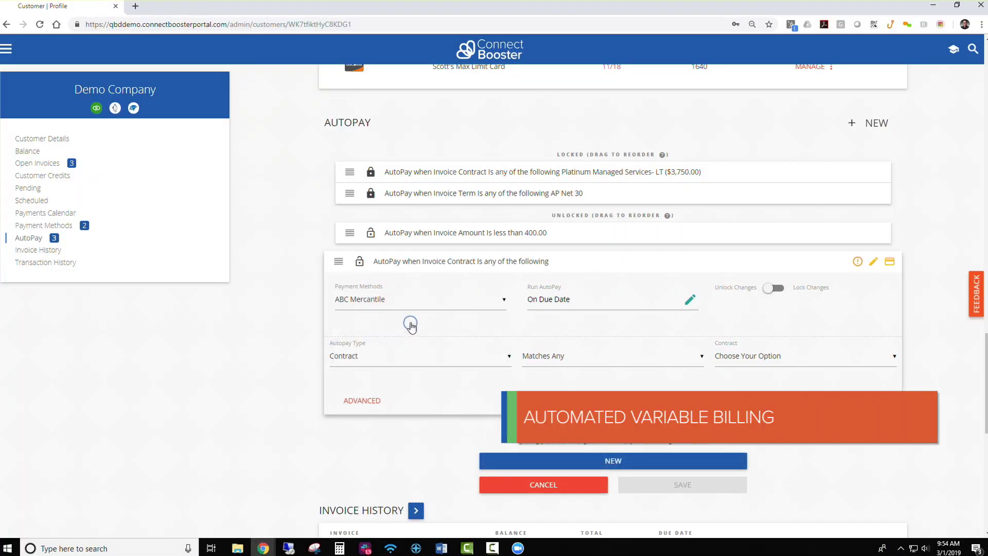
{"action": "left_click", "coordinate": [741, 355]}
{"action": "left_click", "coordinate": [728, 406]}
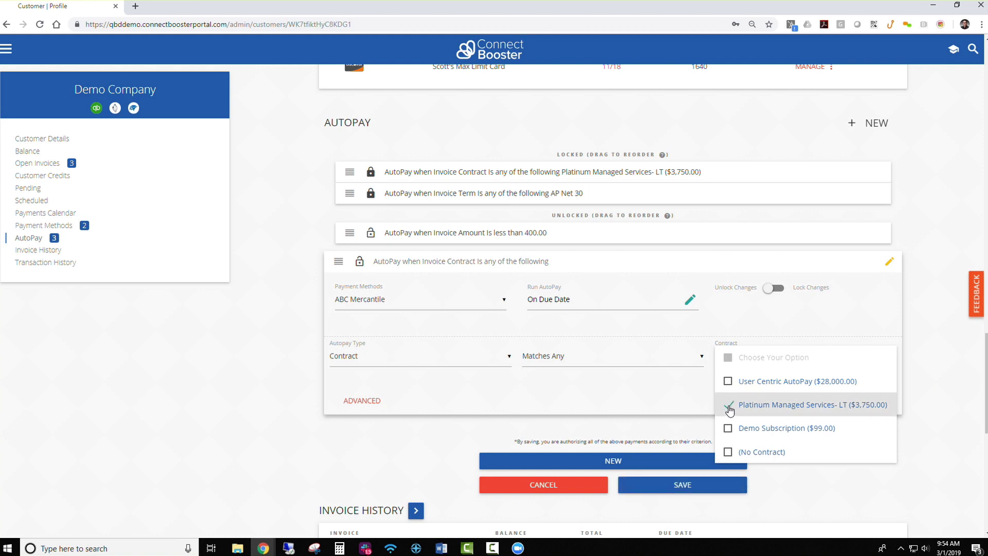
{"action": "left_click", "coordinate": [683, 485]}
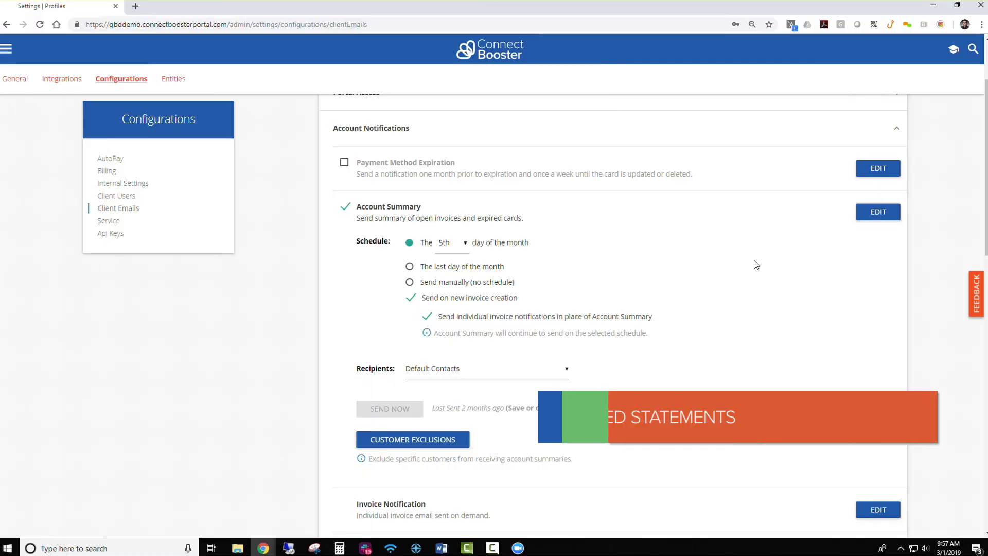
Edit the Account Summary email template and select its subject line text
{"action": "left_click", "coordinate": [884, 215]}
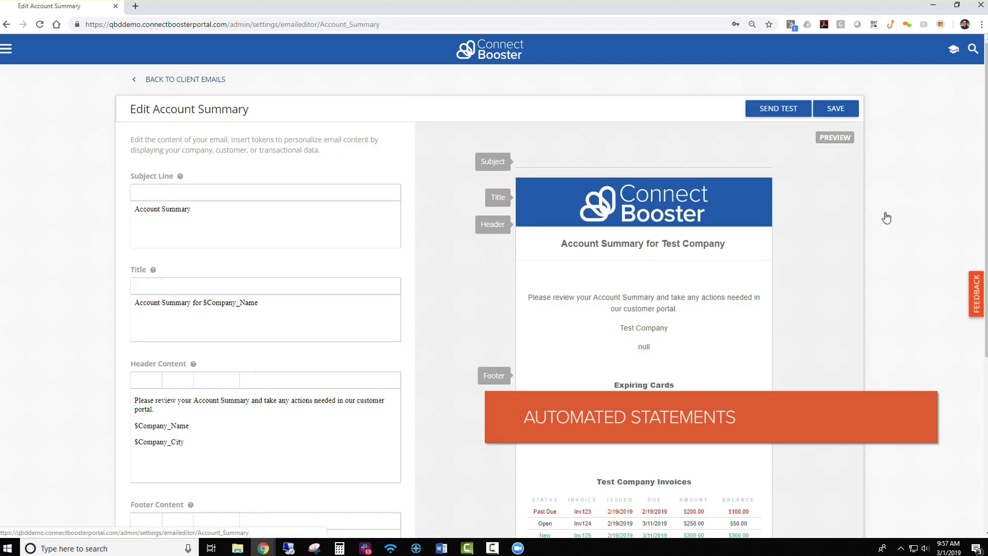
{"action": "left_click_drag", "start_coordinate": [196, 211], "coordinate": [134, 211]}
{"action": "type", "text": "Tes"}
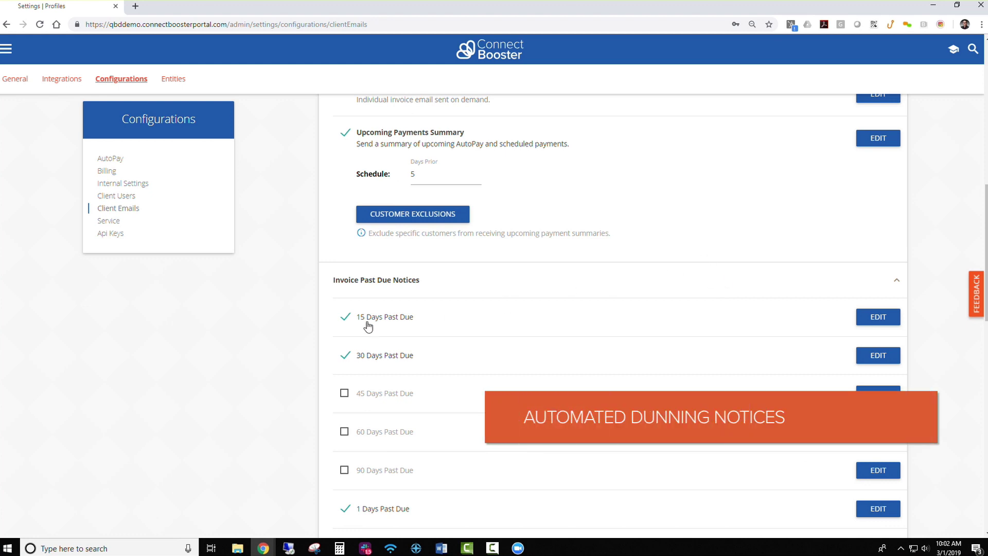
{"action": "scroll", "coordinate": [292, 314], "scroll_direction": "down", "scroll_amount": 1}
{"action": "scroll", "coordinate": [292, 306], "scroll_direction": "down", "scroll_amount": 1}
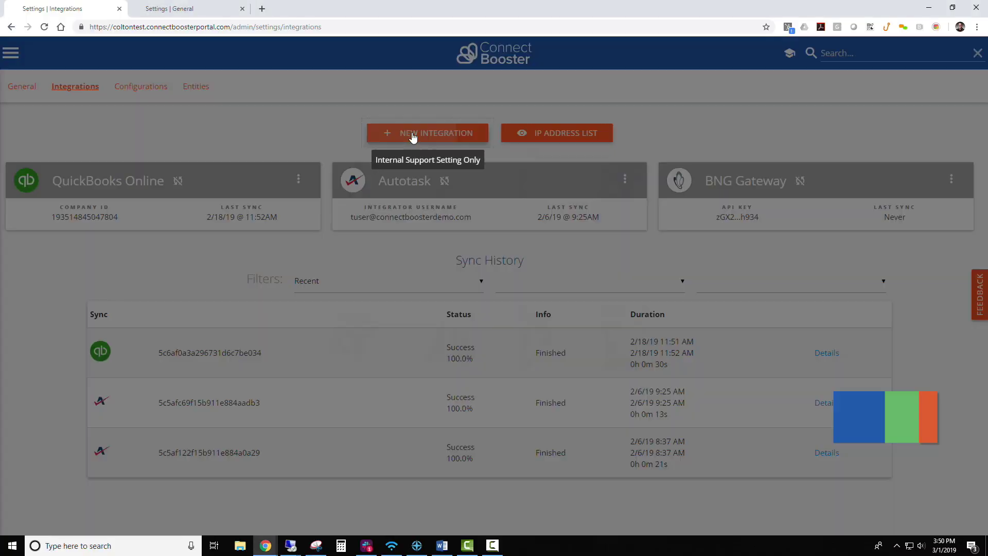
Start adding a new integration from Settings > Integrations
{"action": "left_click", "coordinate": [413, 136]}
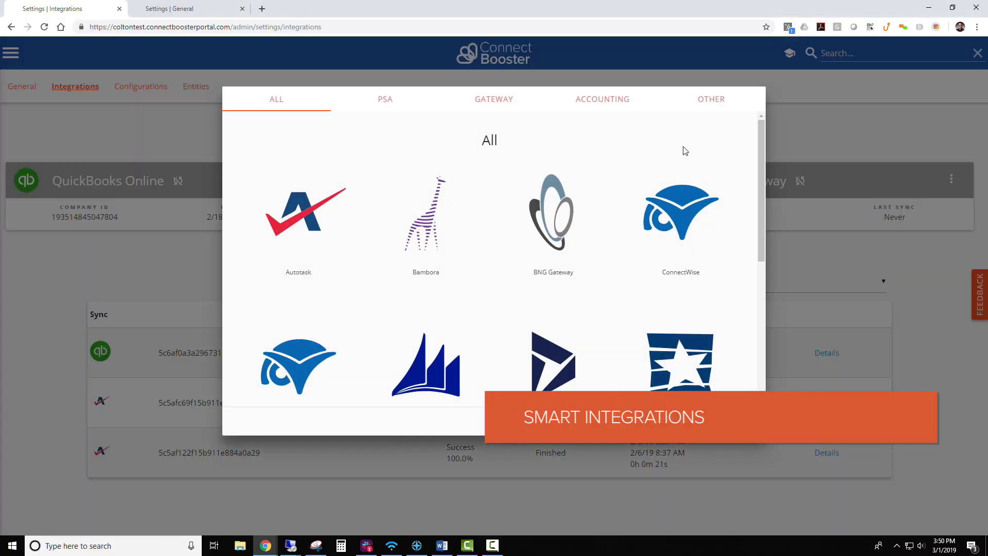
{"action": "scroll", "coordinate": [725, 171], "scroll_direction": "down", "scroll_amount": 2}
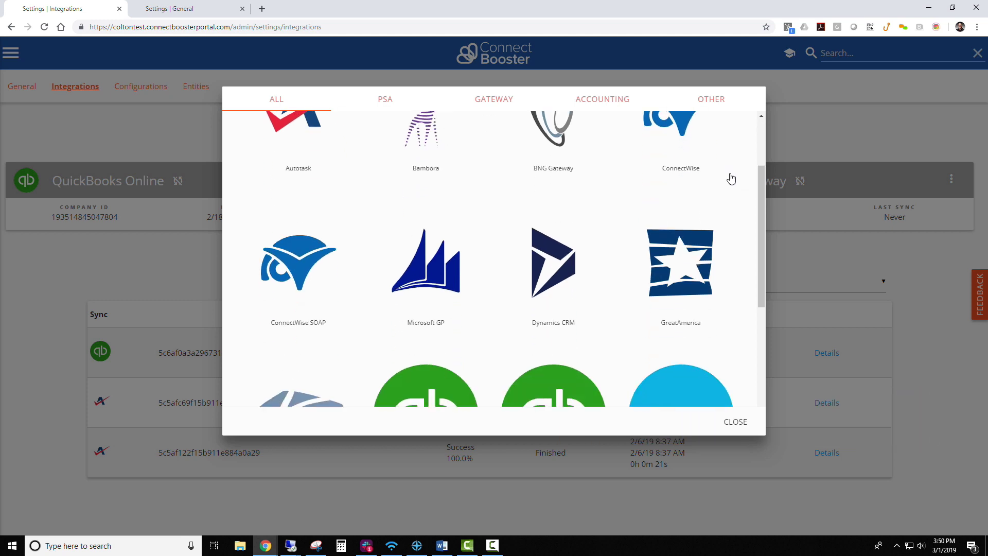
{"action": "scroll", "coordinate": [731, 178], "scroll_direction": "down", "scroll_amount": 2}
{"action": "scroll", "coordinate": [729, 183], "scroll_direction": "down", "scroll_amount": 3}
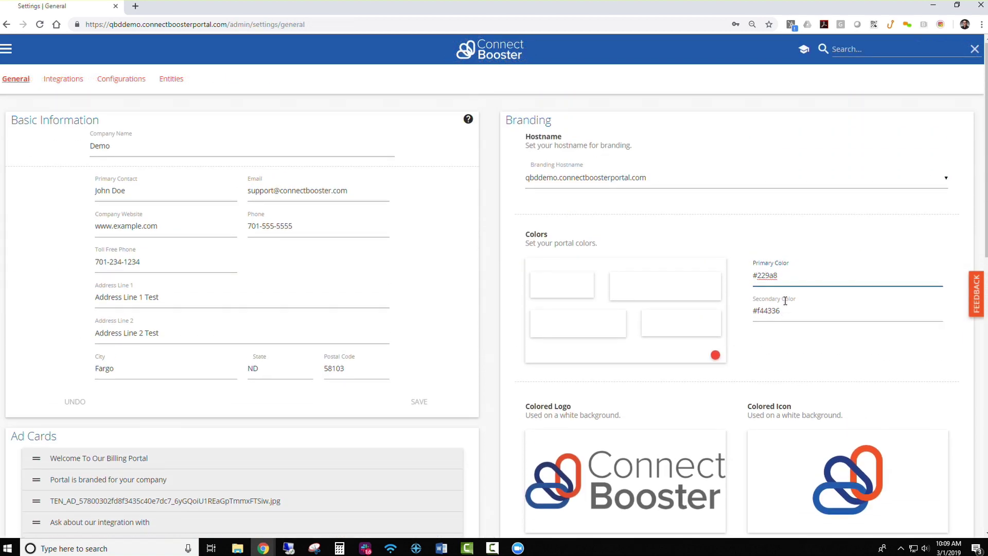
Change the primary colour to f44f18 and view the customer portal dashboard
{"action": "double_click", "coordinate": [757, 276]}
{"action": "type", "text": "f44f18"}
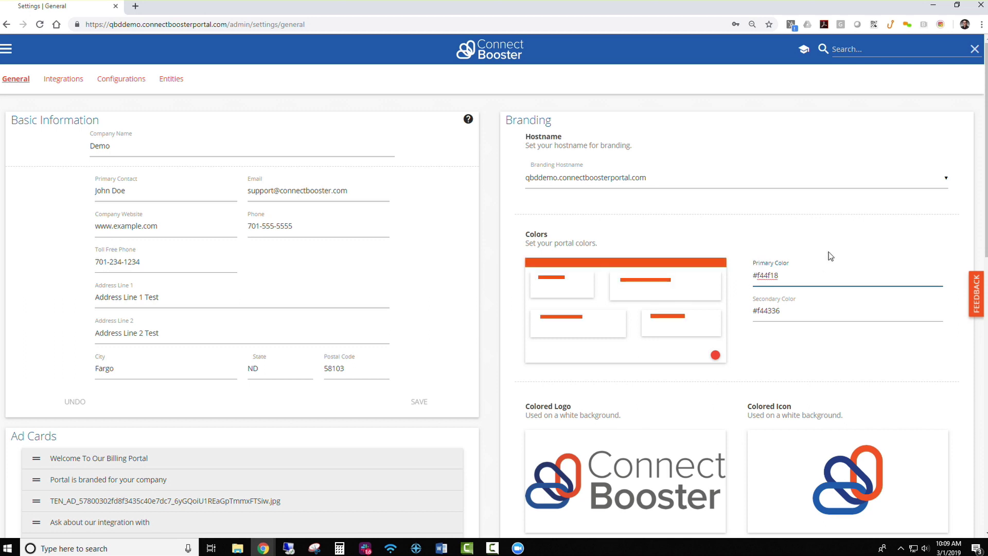
{"action": "left_click", "coordinate": [502, 49]}
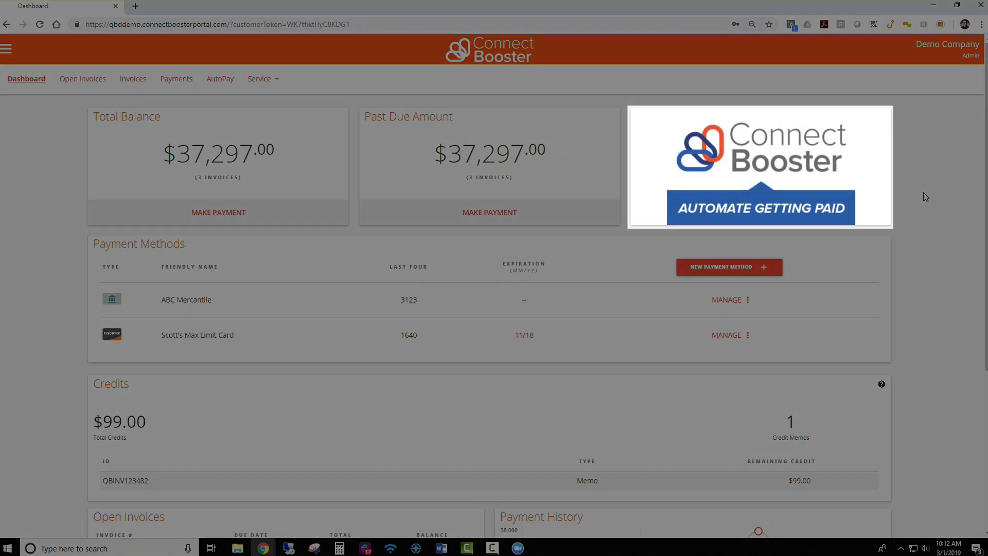
Visit the advertised integration's page, then go to ConnectBooster Academy from the graduation-cap notice
{"action": "left_click", "coordinate": [754, 172]}
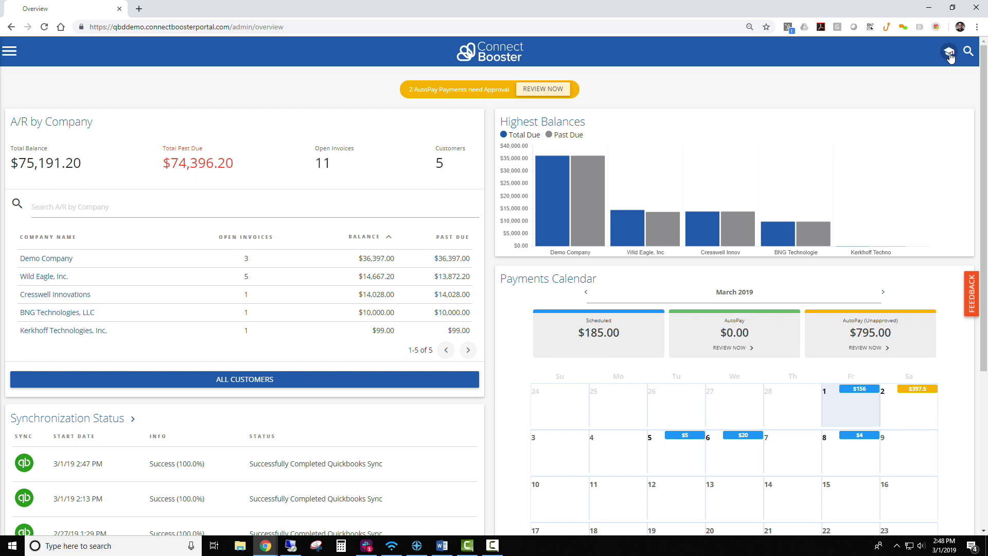
{"action": "left_click", "coordinate": [950, 57]}
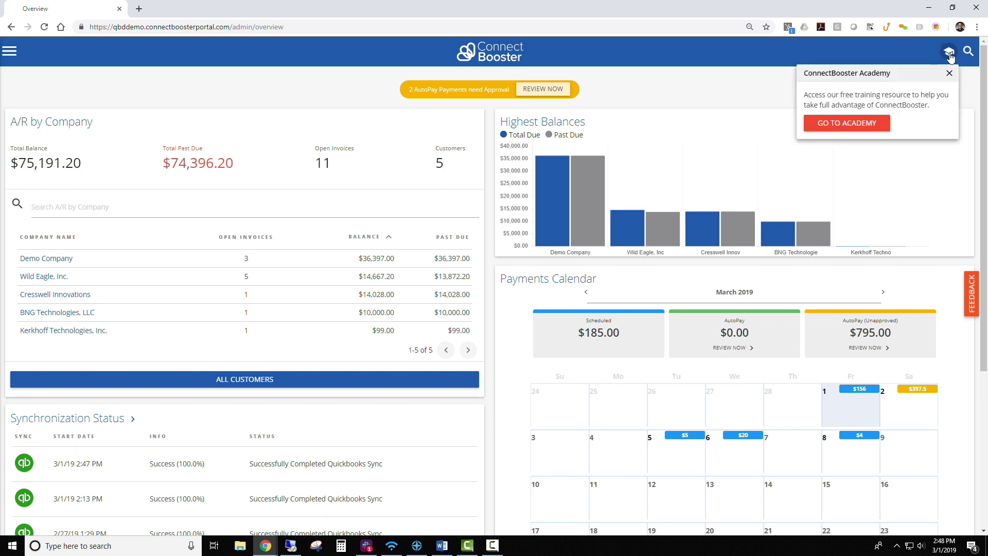
{"action": "left_click", "coordinate": [826, 129]}
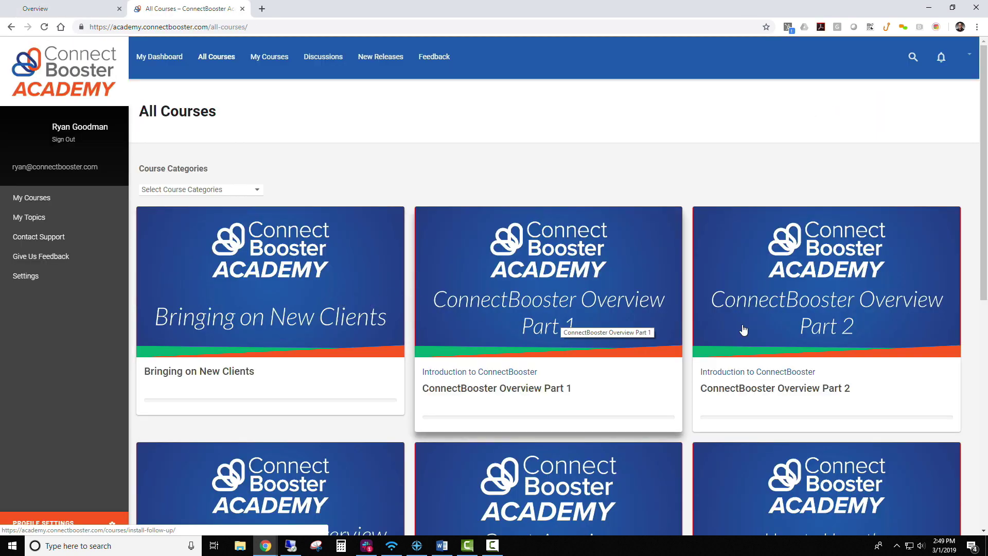
{"action": "scroll", "coordinate": [341, 399], "scroll_direction": "down", "scroll_amount": 1}
{"action": "scroll", "coordinate": [340, 347], "scroll_direction": "down", "scroll_amount": 2}
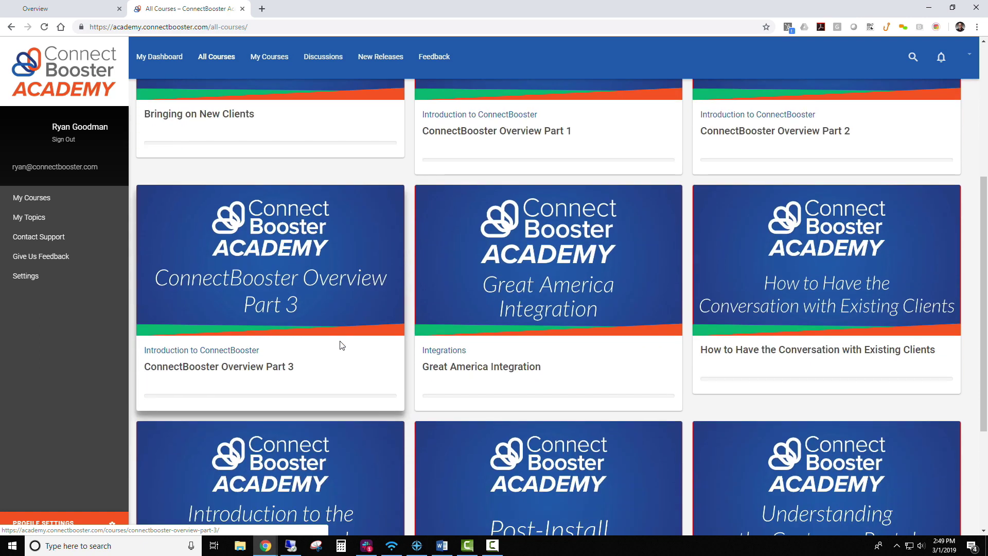